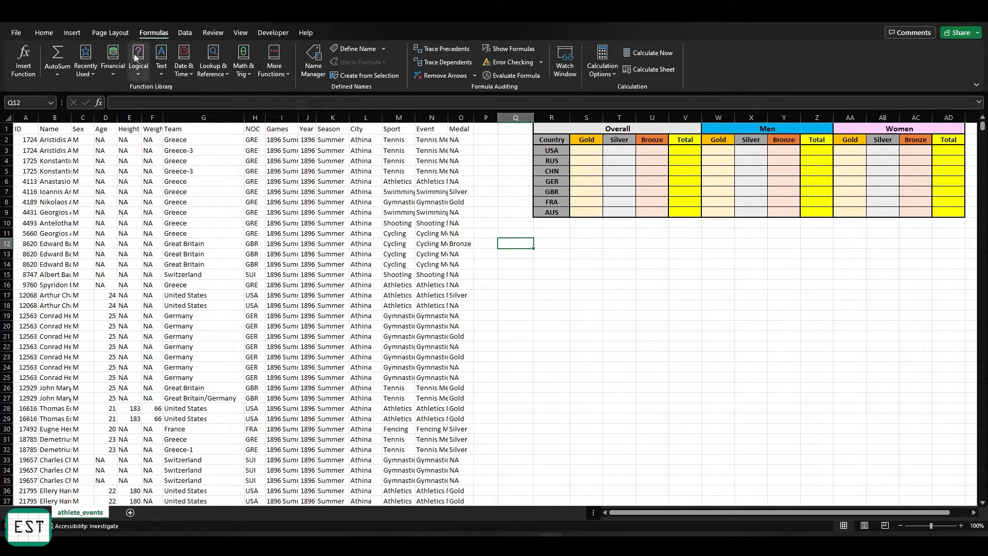
left_click(23, 59)
left_click(405, 267)
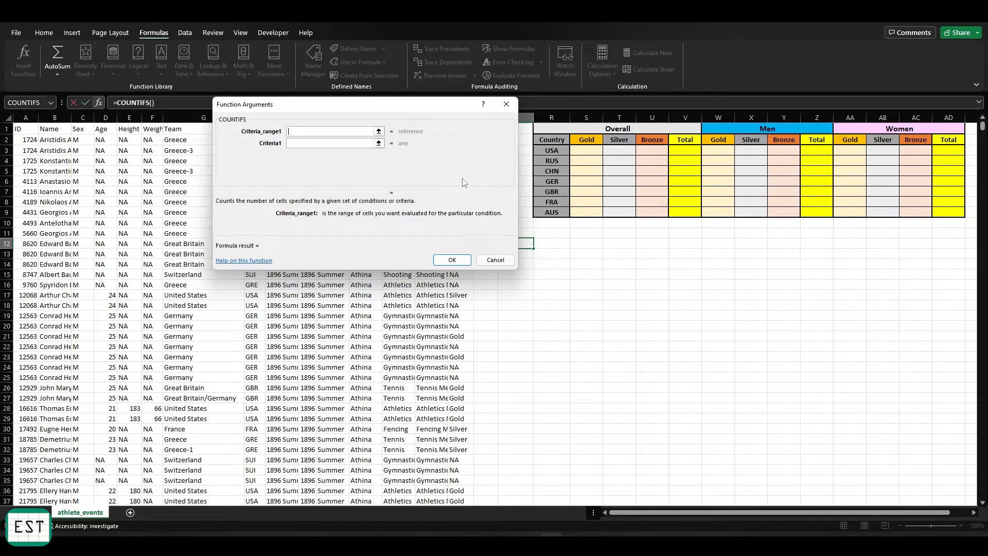
left_click(495, 260)
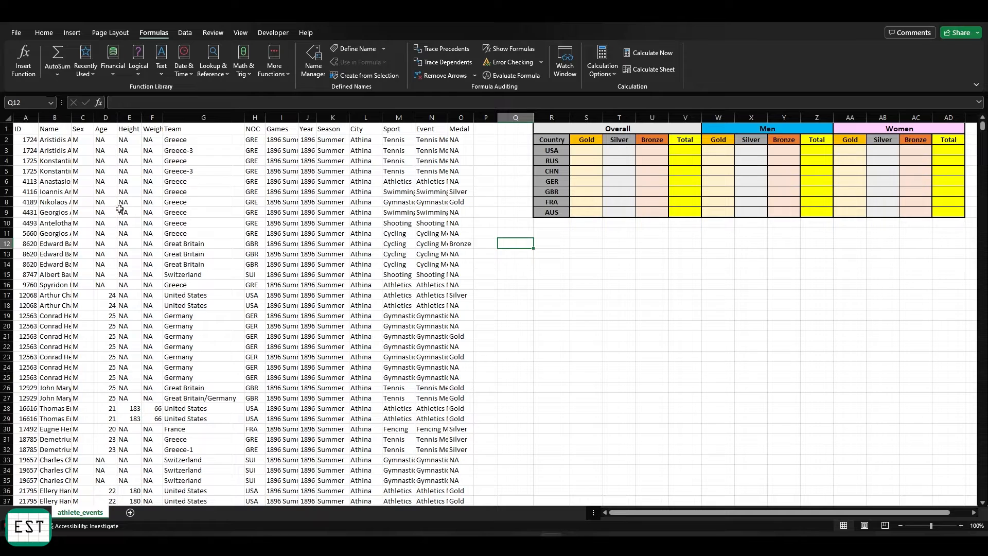
- Examine the Name, Sex, Age, Team, NOC, Sport and Medal column headers of the athlete data
left_click(59, 131)
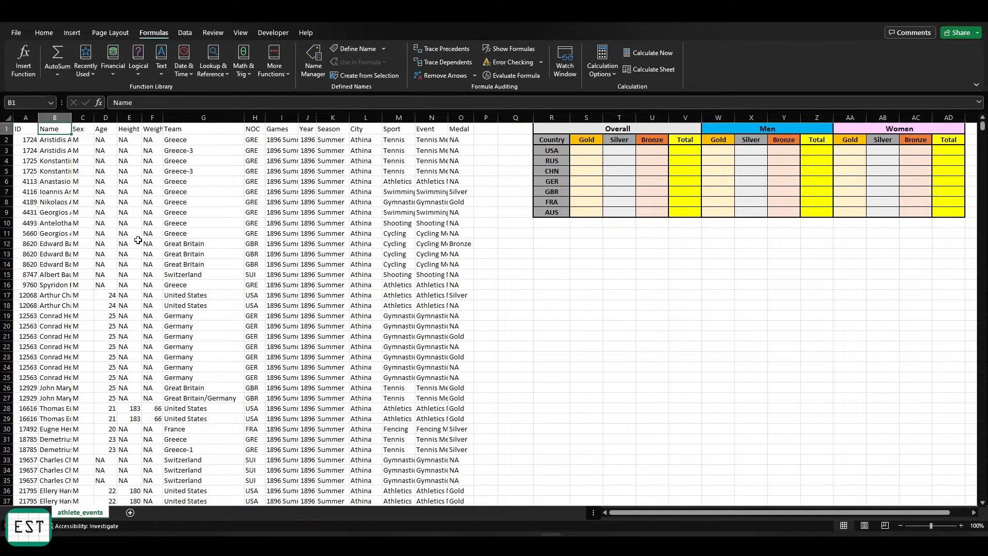
left_click(85, 130)
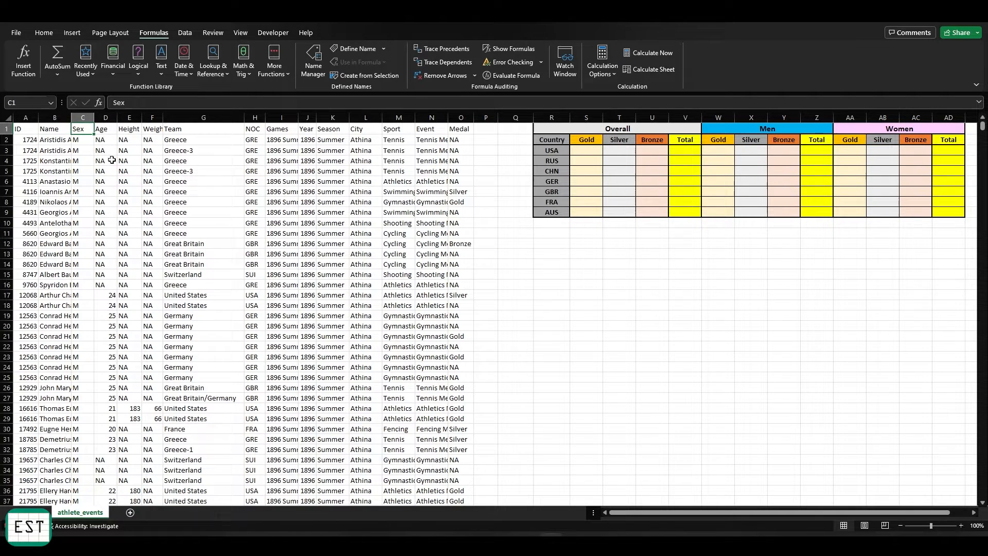
left_click(106, 131)
left_click(218, 133)
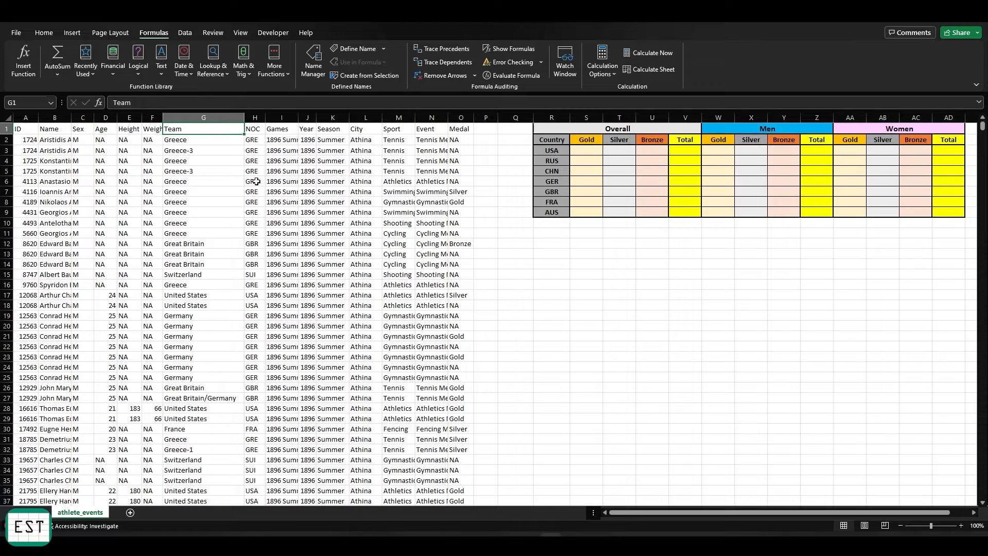
left_click(254, 132)
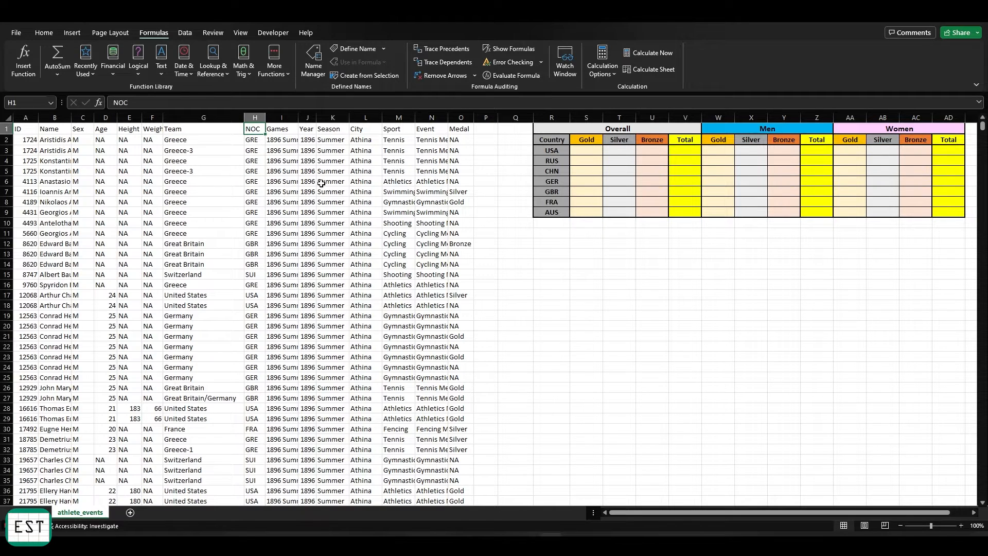
left_click(402, 131)
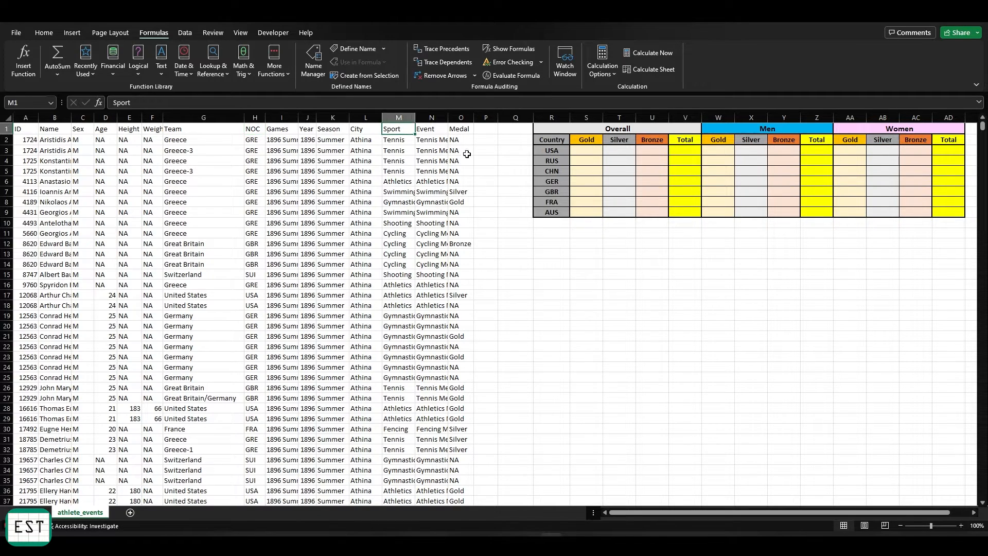
left_click(465, 131)
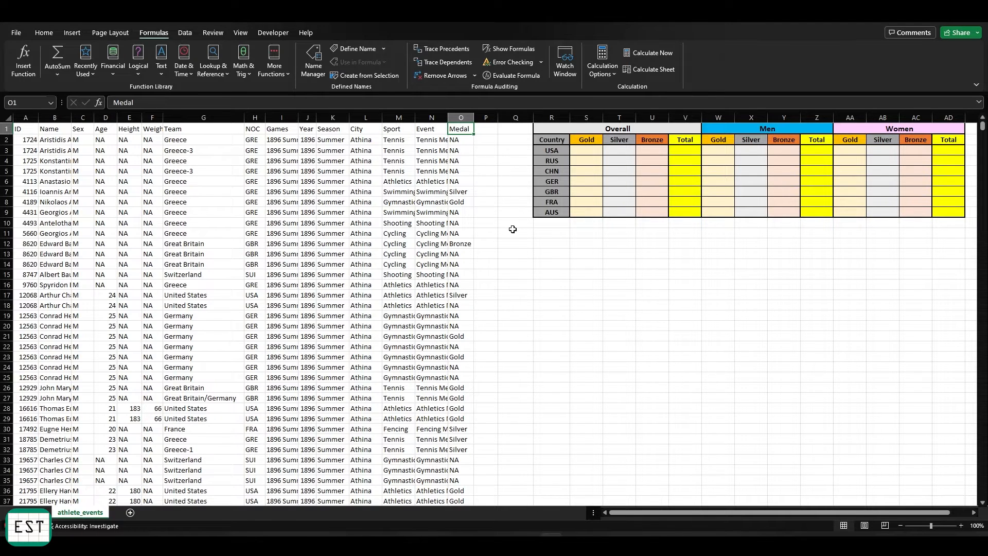
- In the Overall Gold cell for USA (S3), start a COUNTIFS formula with the absolute NOC column $H:$H as first criteria range
left_click(593, 153)
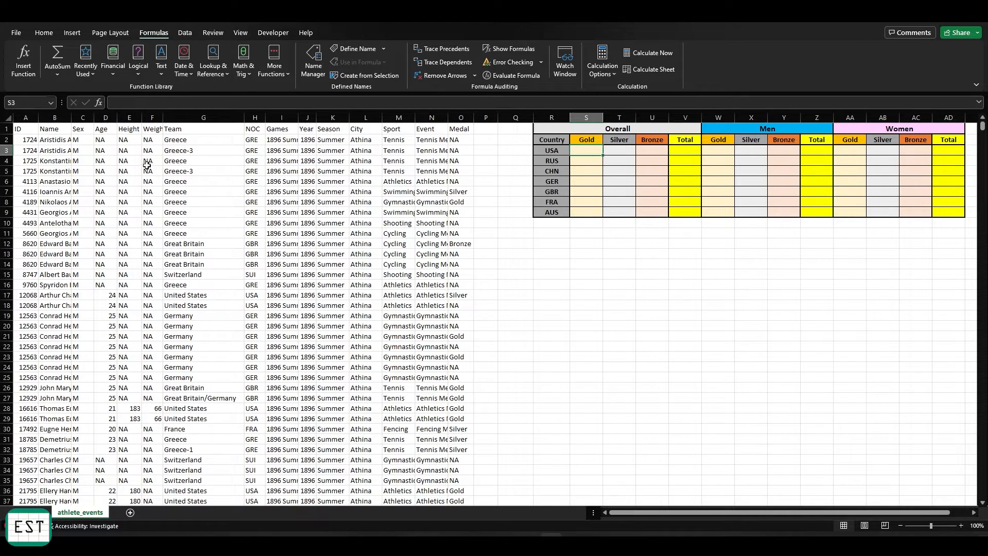
left_click(167, 105)
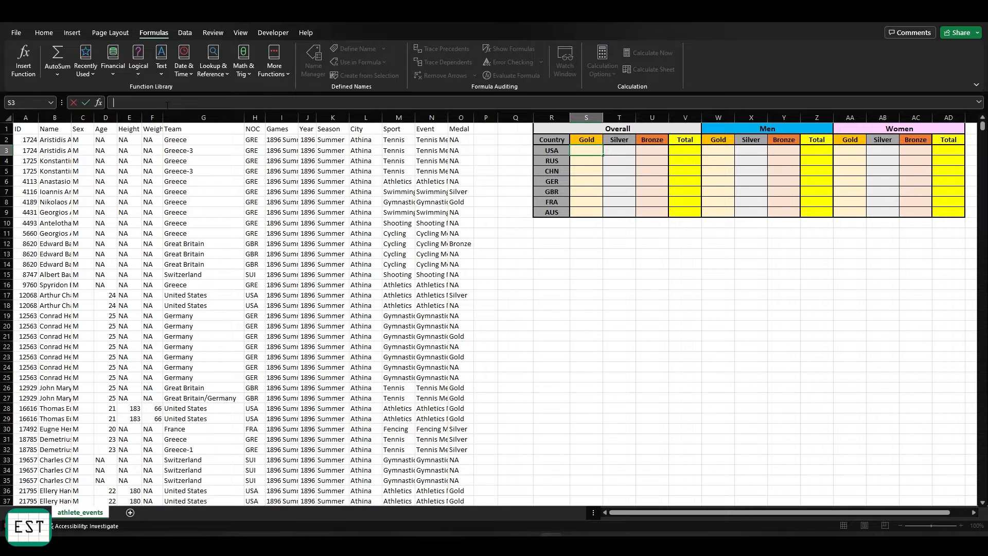
type("=counti")
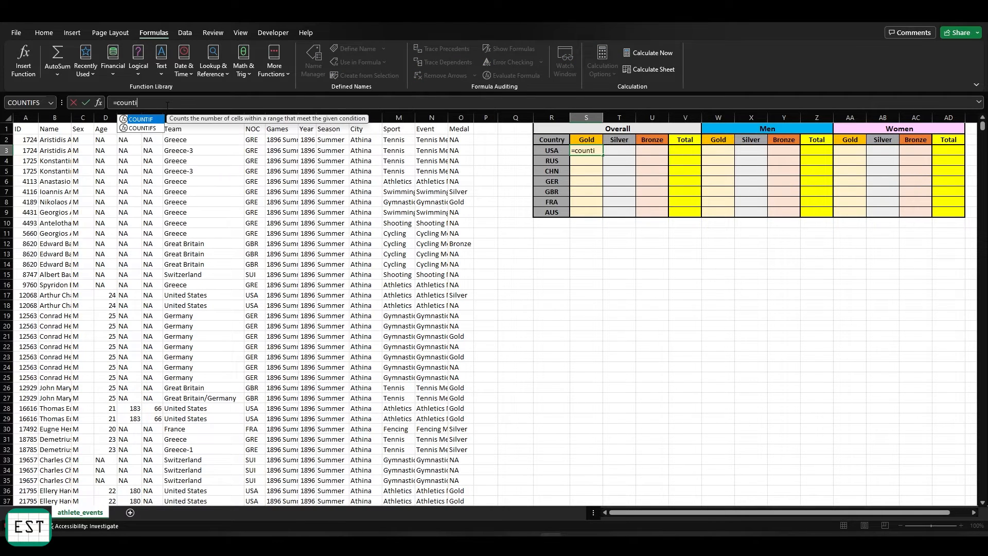
type("fs(")
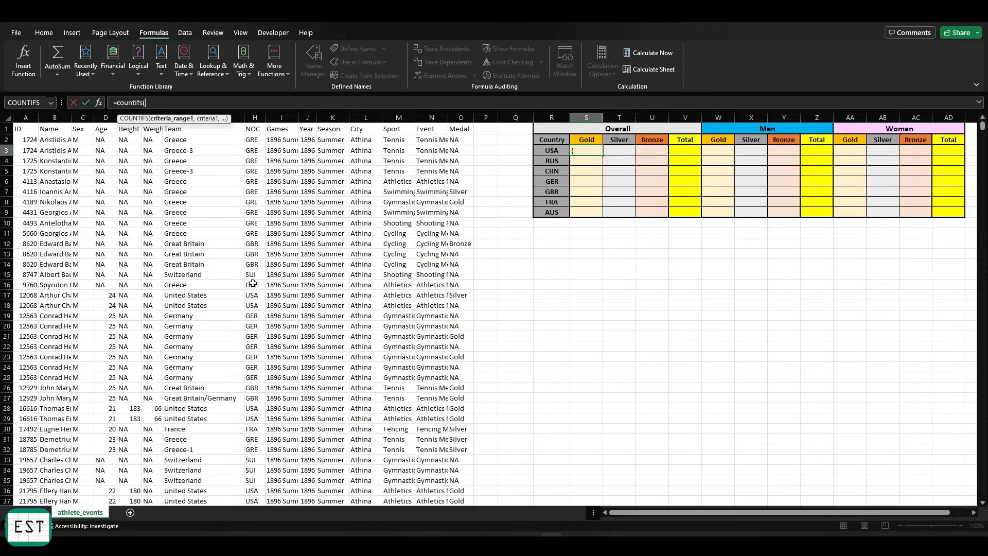
left_click(262, 117)
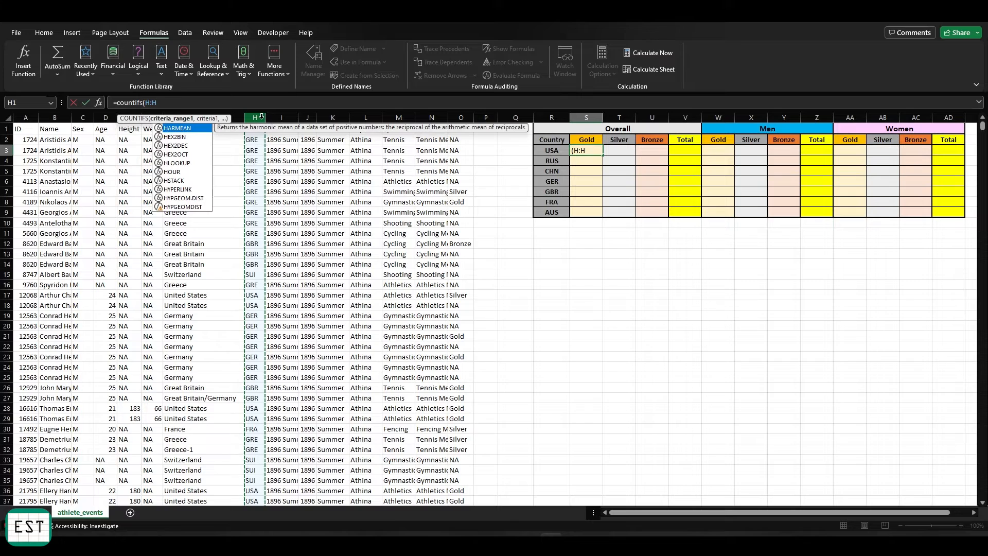
key("F4")
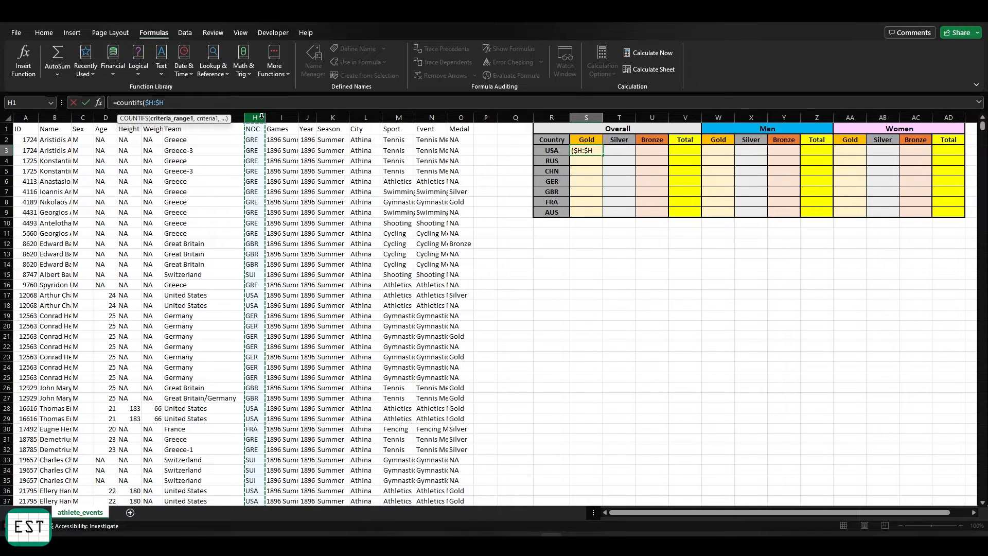
type(",")
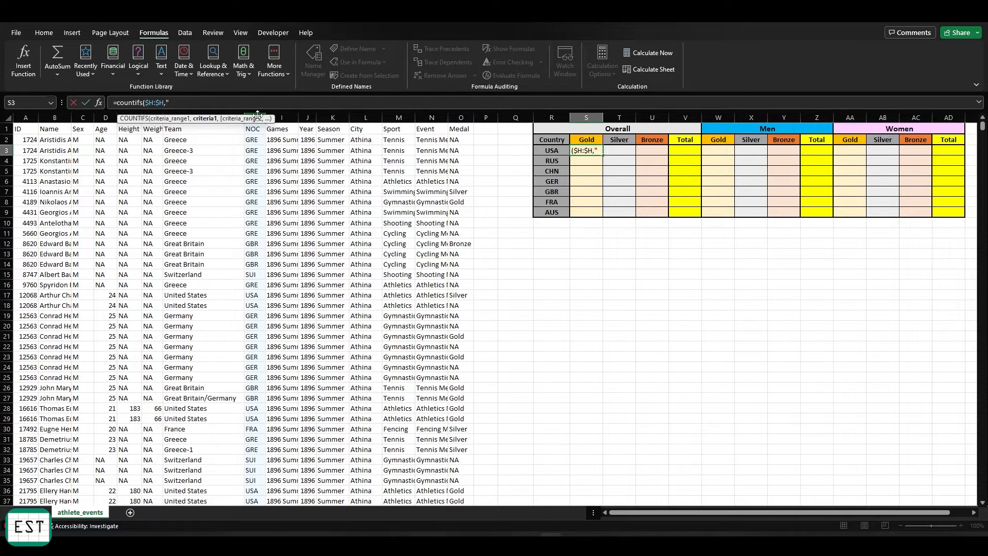
type("\"USA\"")
key("BackSpace")
key("BackSpace")
key("BackSpace")
- Use the USA country cell as the formula's first criterion with the absolute reference $R$3
left_click(557, 154)
key("F4")
type(",")
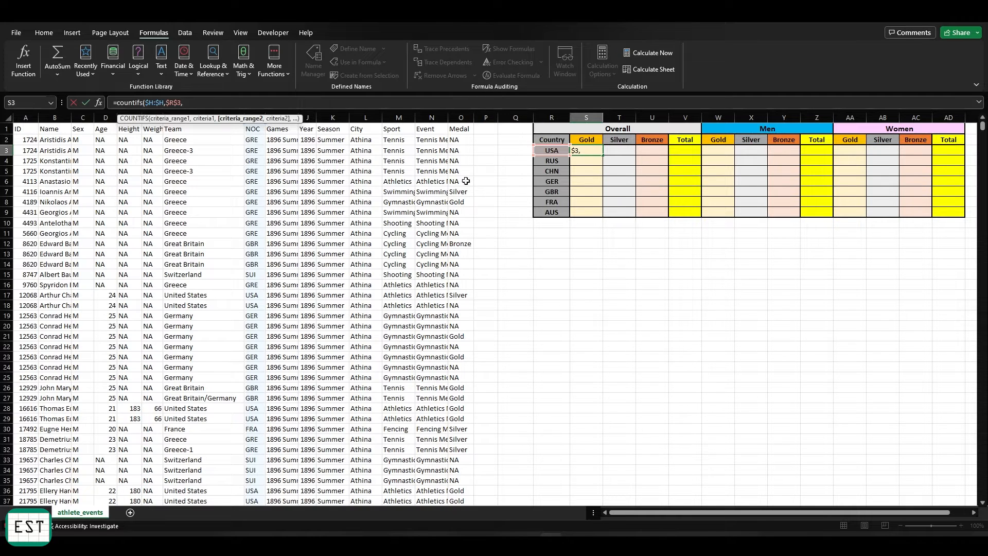
- Add the Medal column $O:$O as second criteria range and the Gold header S$2 as its criterion, and enter the formula
left_click(469, 117)
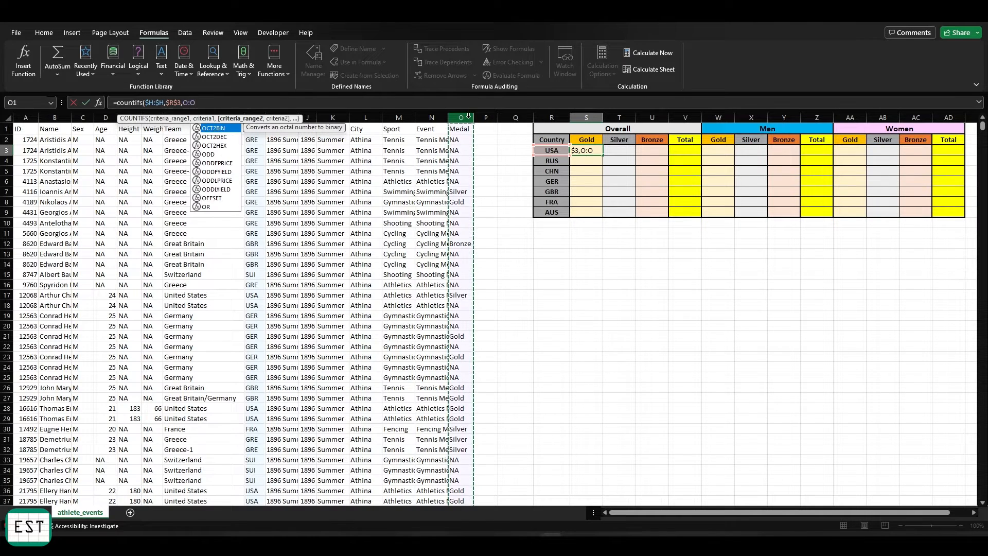
key("F4")
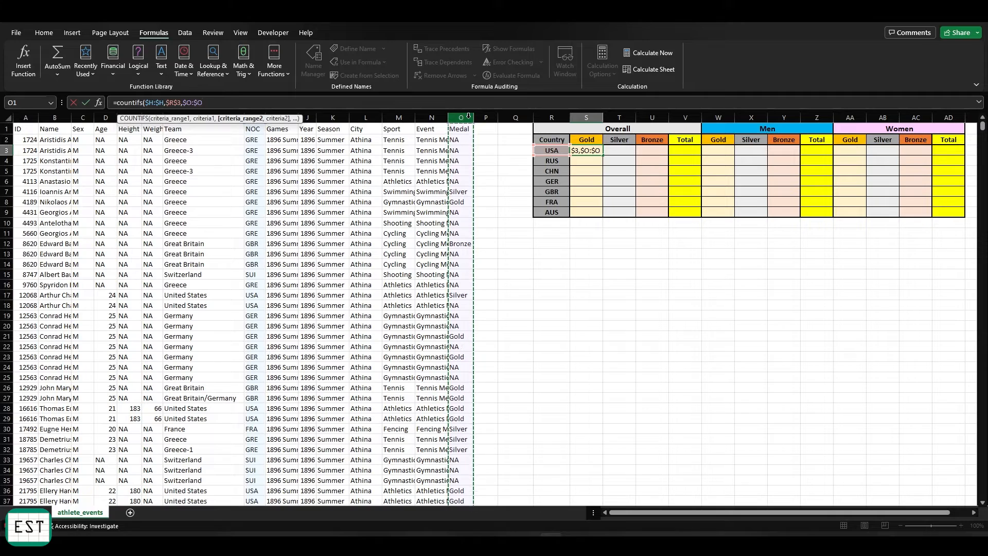
type(",")
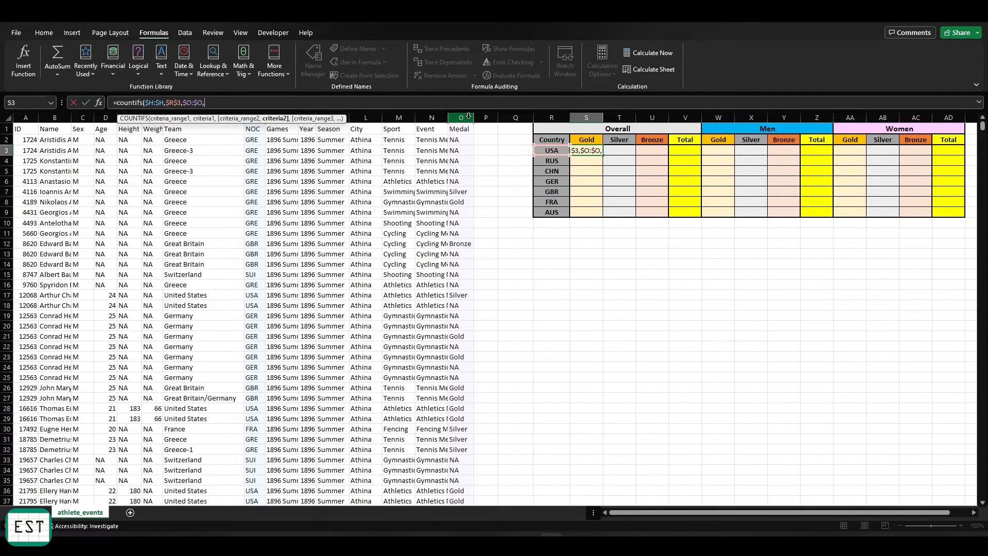
left_click(595, 142)
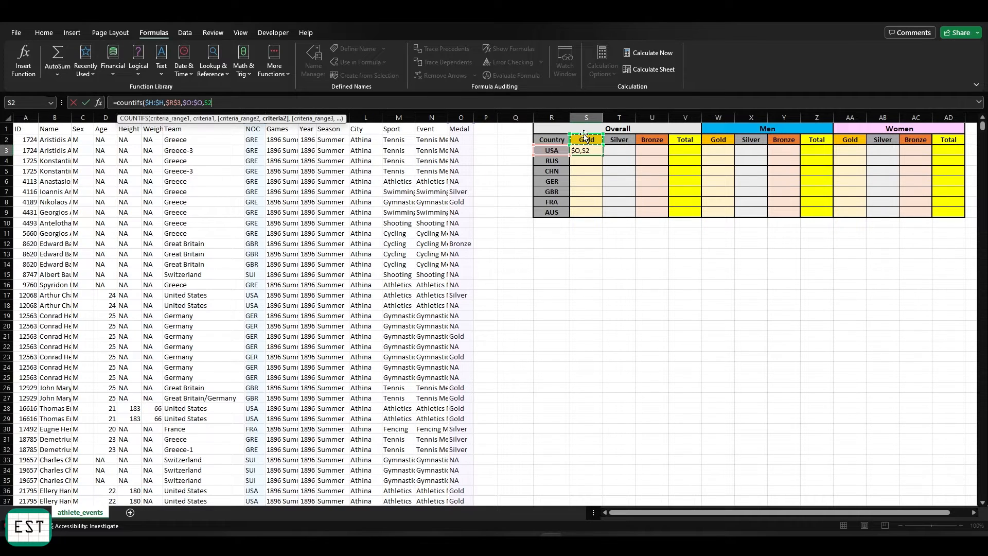
key("F4")
key("F4")
type(")")
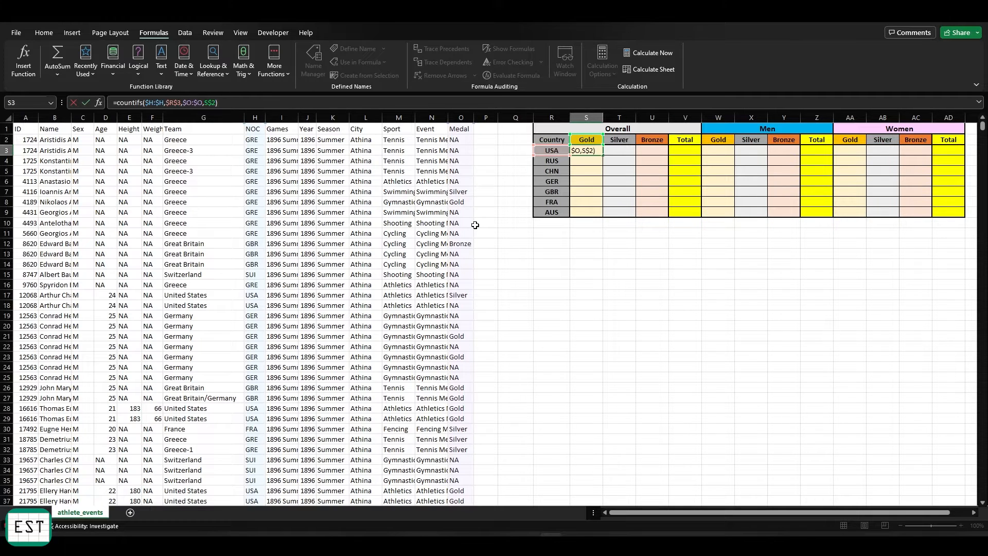
key("Return")
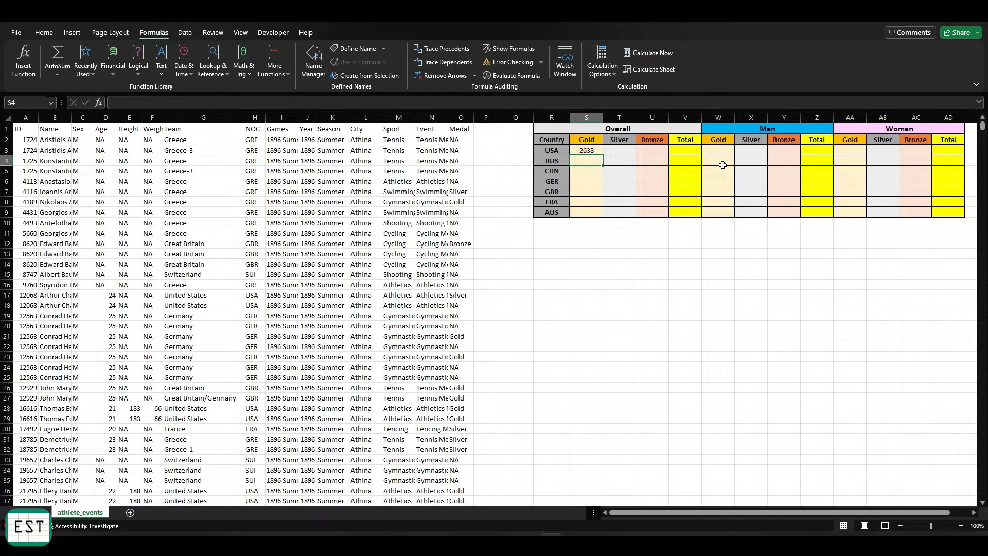
- Copy the COUNTIFS formula text from S3 unchanged into the Men Gold cell for USA (W3)
left_click(582, 151)
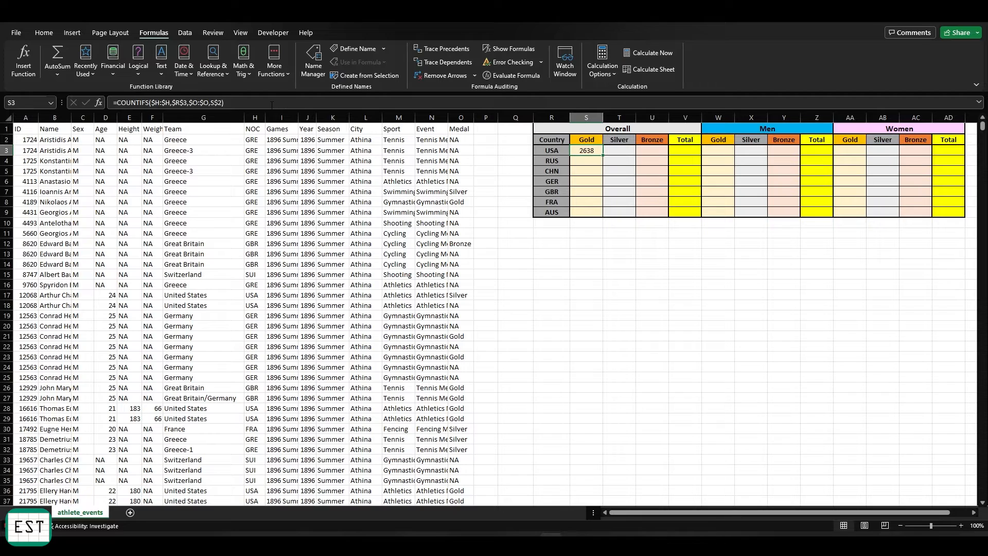
left_click_drag(272, 105, 73, 101)
key("ctrl+c")
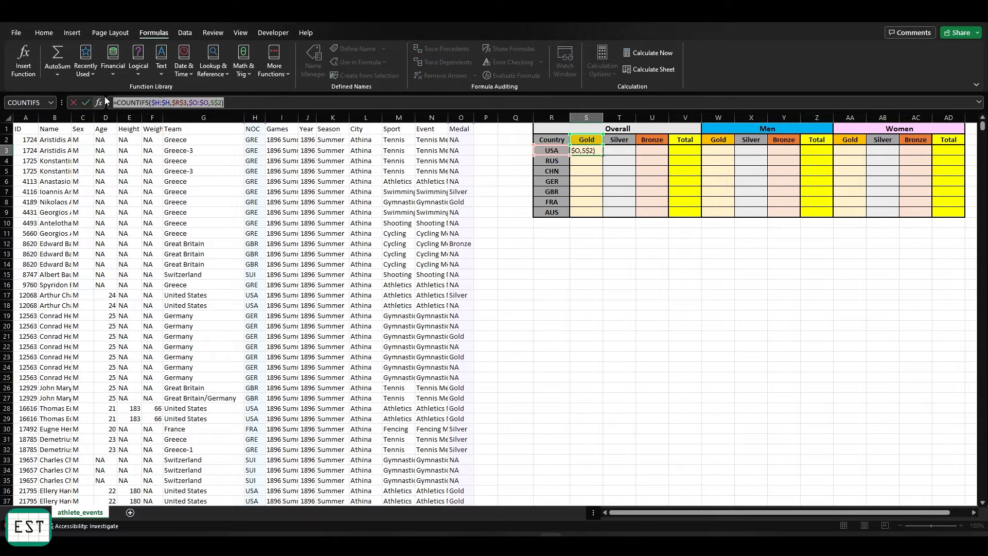
type("=")
left_click(718, 150)
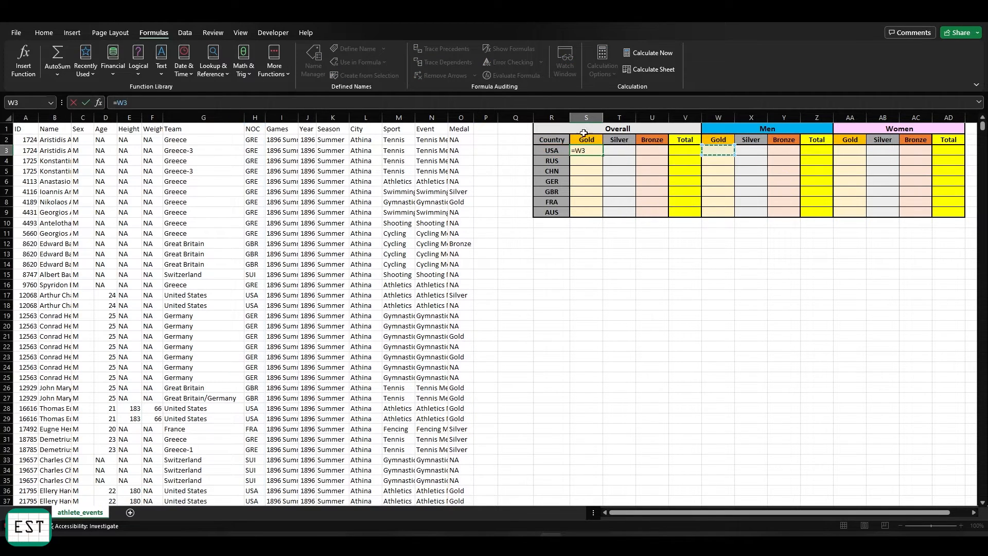
key("Escape")
left_click(709, 151)
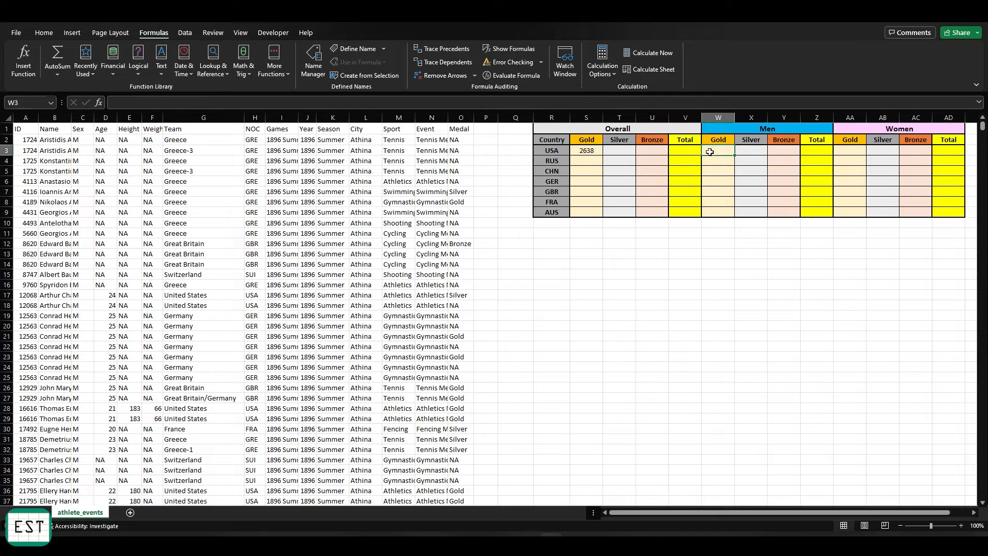
left_click(188, 104)
key("ctrl+v")
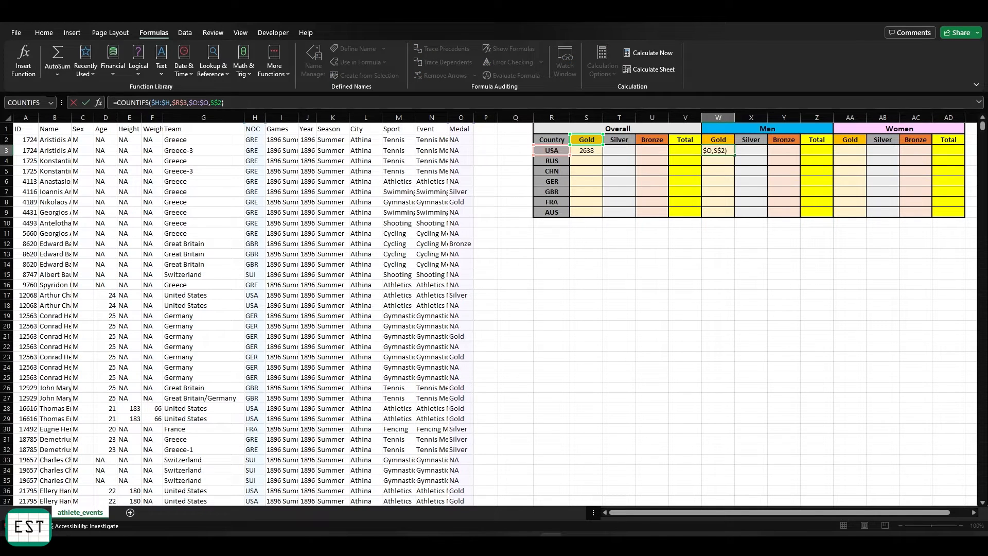
- Extend the W3 formula with the Sex column $C:$C as third criteria range and "M" as its criterion, and enter it
left_click(222, 102)
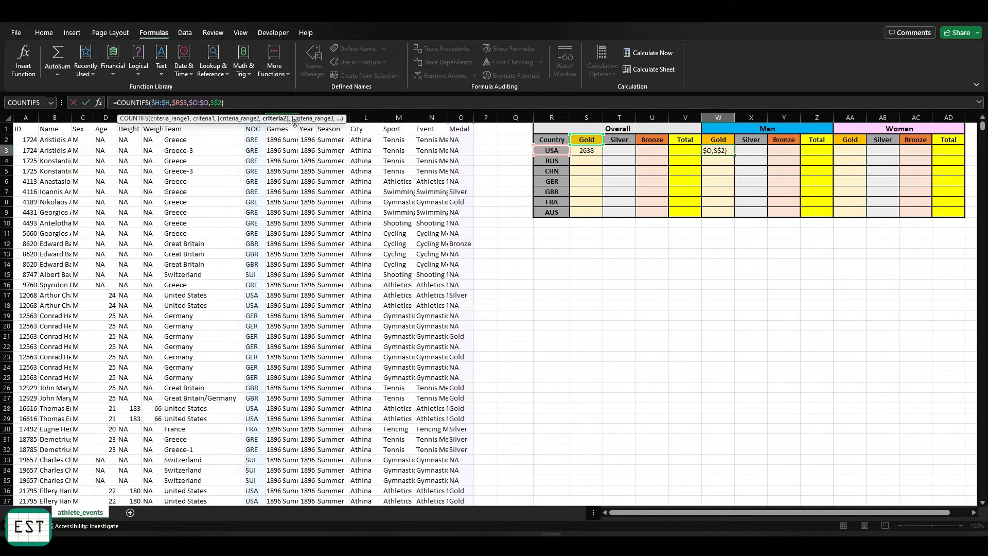
type(",")
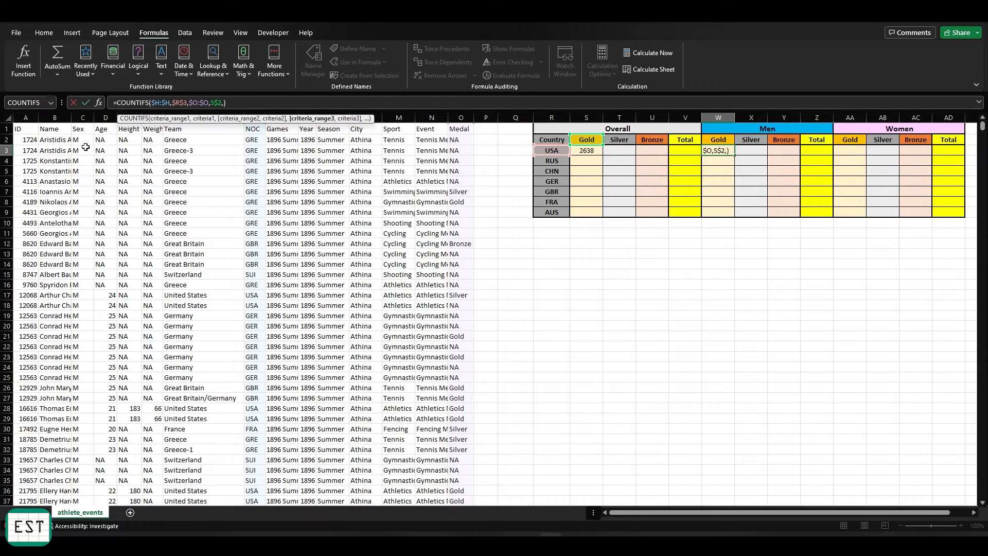
left_click(90, 117)
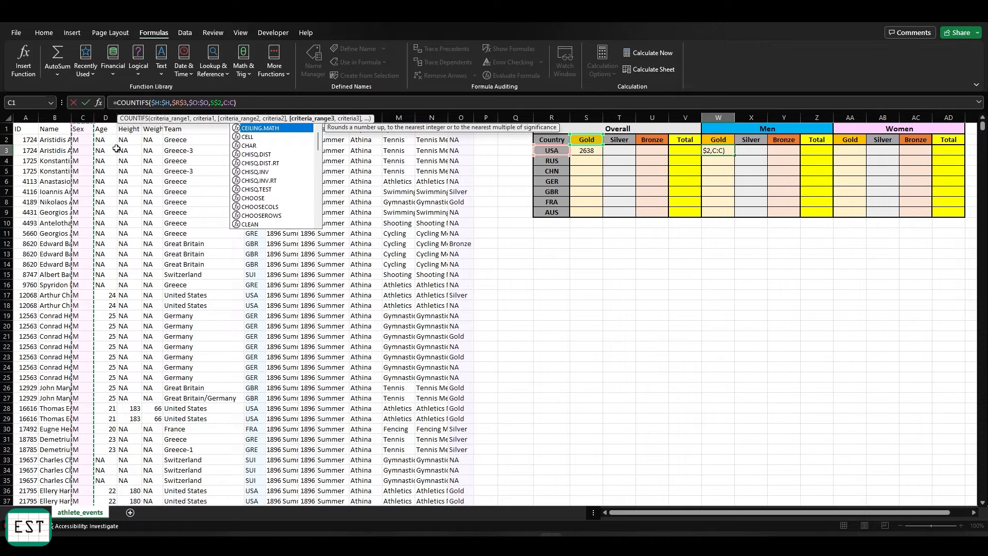
key("F4")
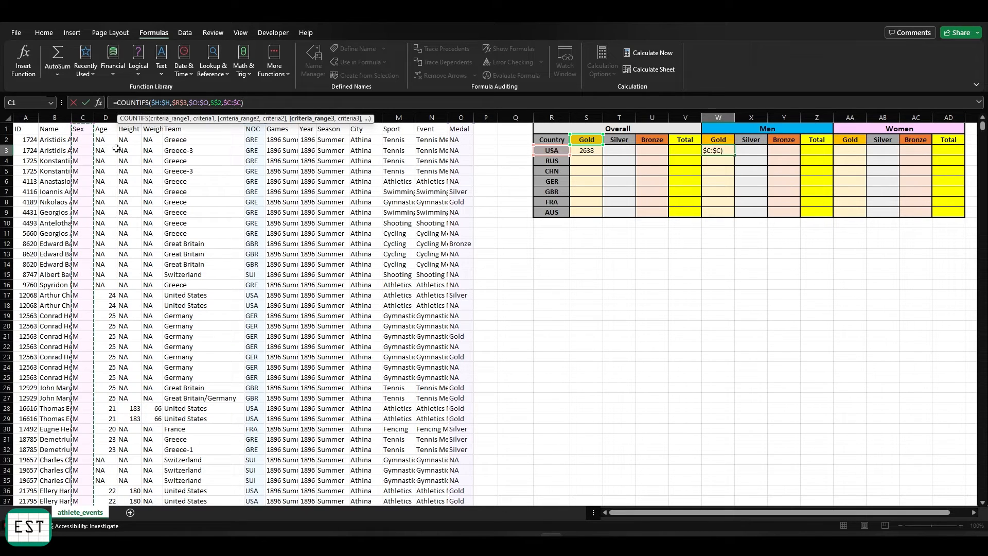
type(",")
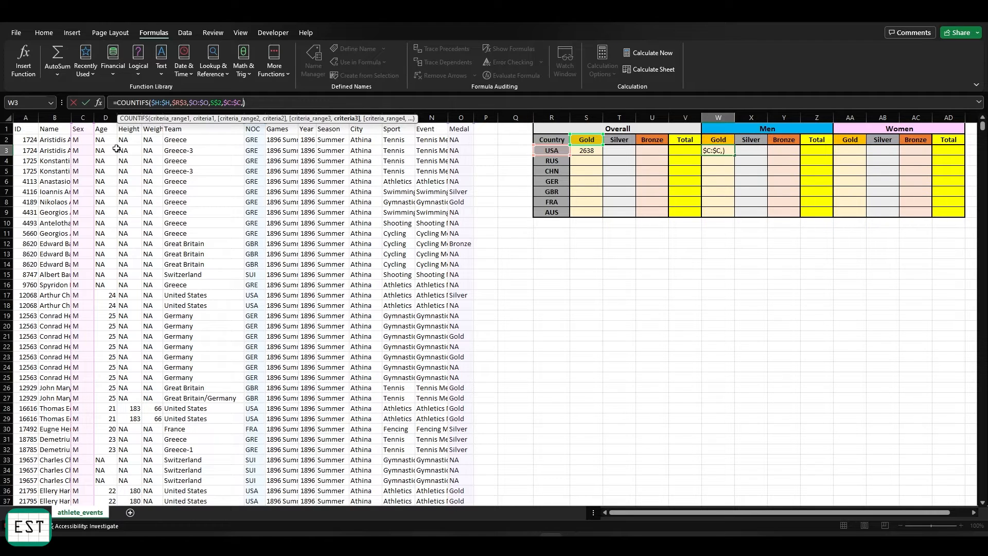
type("\"M\"")
left_click(274, 103)
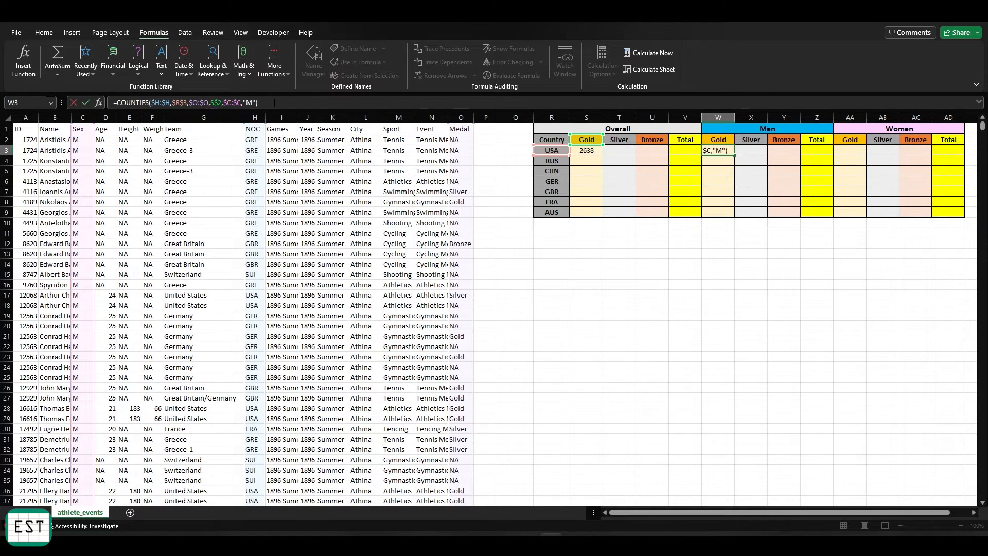
key("Return")
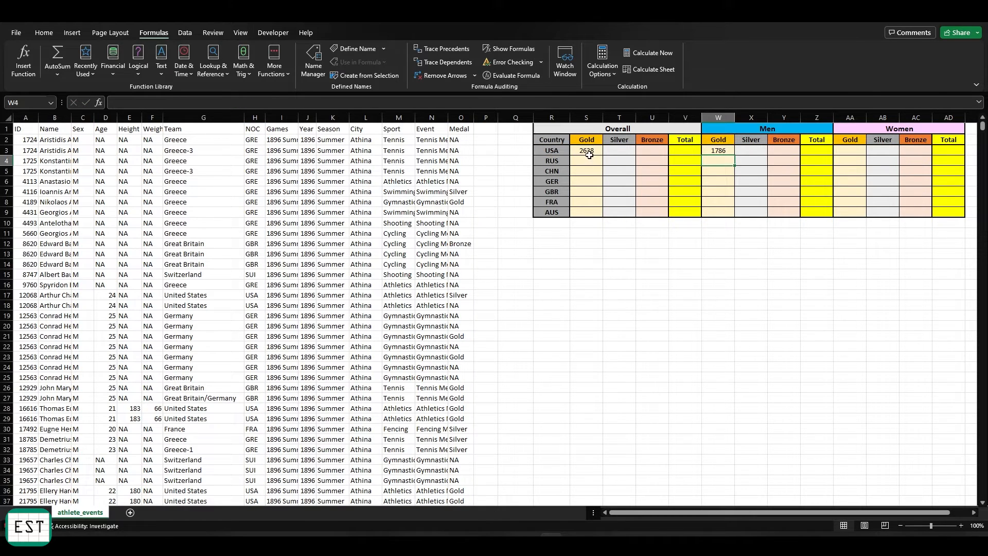
left_click(726, 150)
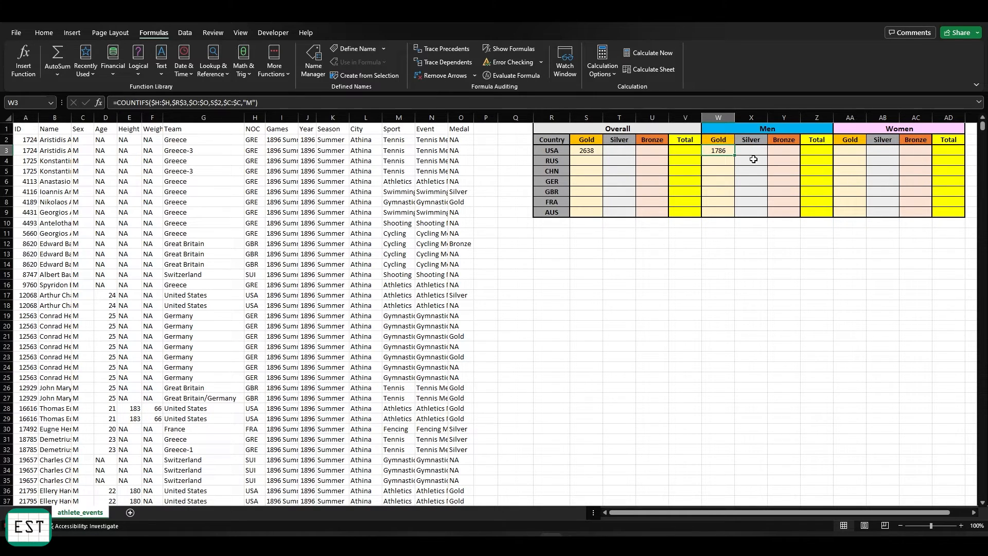
- Copy the COUNTIFS formula text from W3 unchanged into the Women Gold cell for USA (AA3)
left_click(248, 102)
left_click_drag(249, 102, 73, 102)
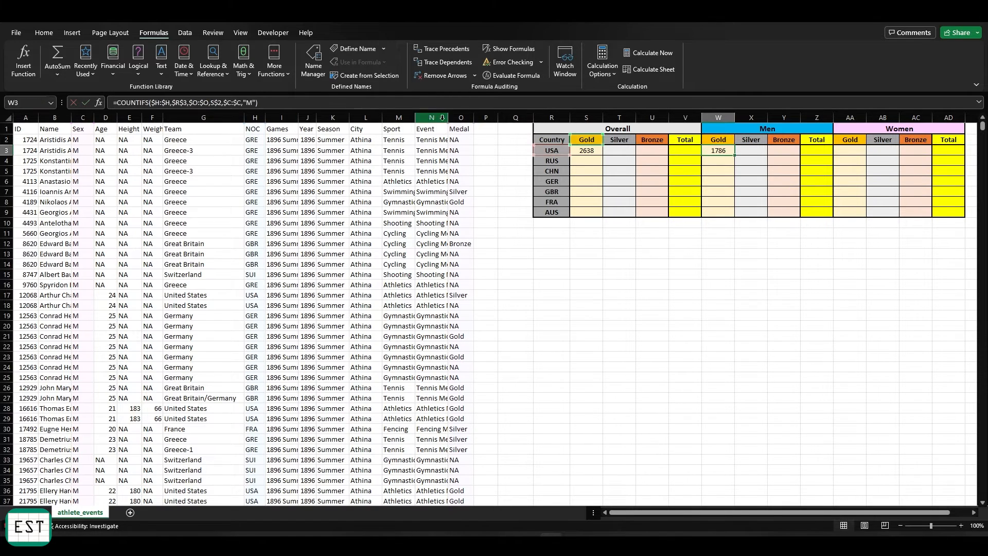
key("Escape")
left_click(838, 151)
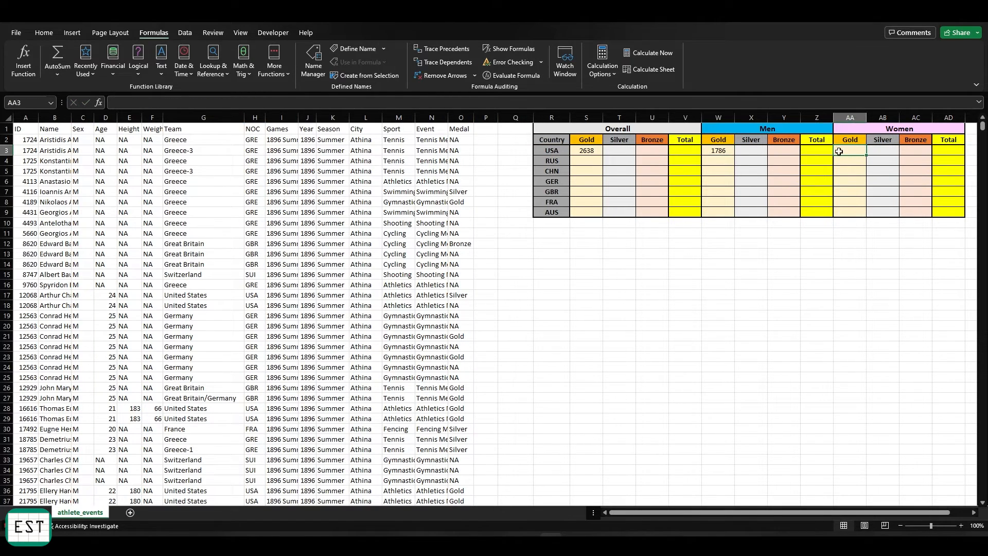
left_click(276, 103)
type("=COUNTIFS($H:$H,$R$3,$O:$O,S$2,$C:$C,\"M\")")
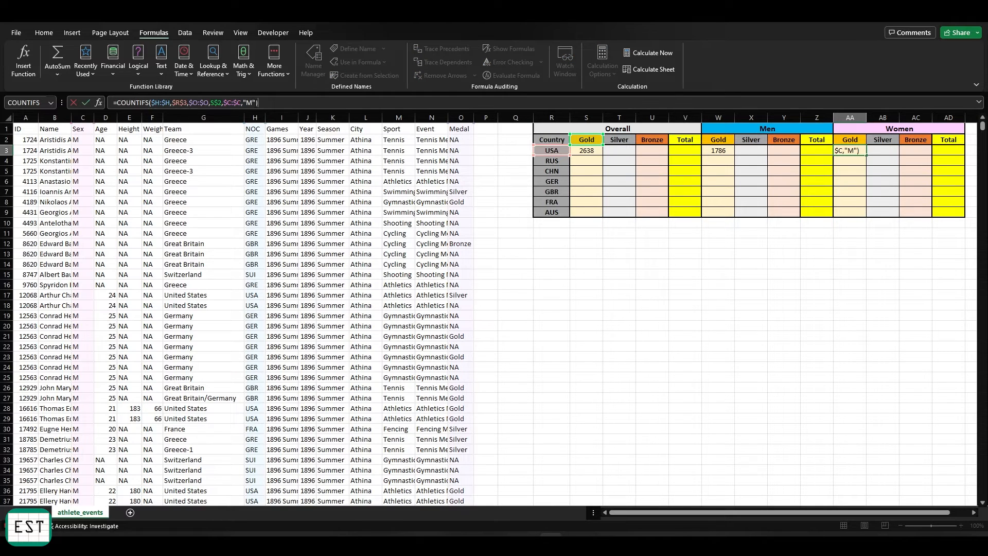
- Change the Sex criterion in the AA3 formula to "F" and enter the formula
key("Left")
key("Left")
key("BackSpace")
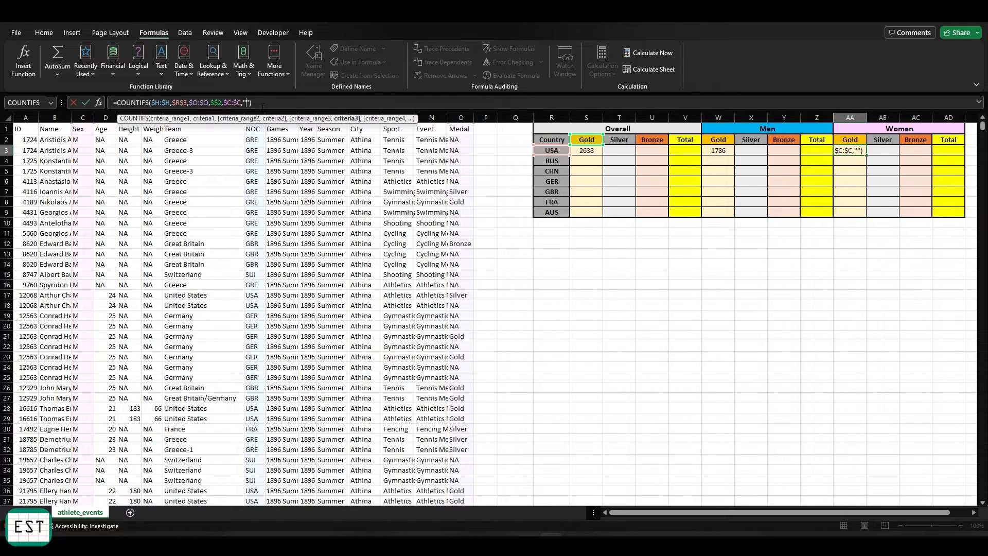
type("F")
key("Right")
key("Right")
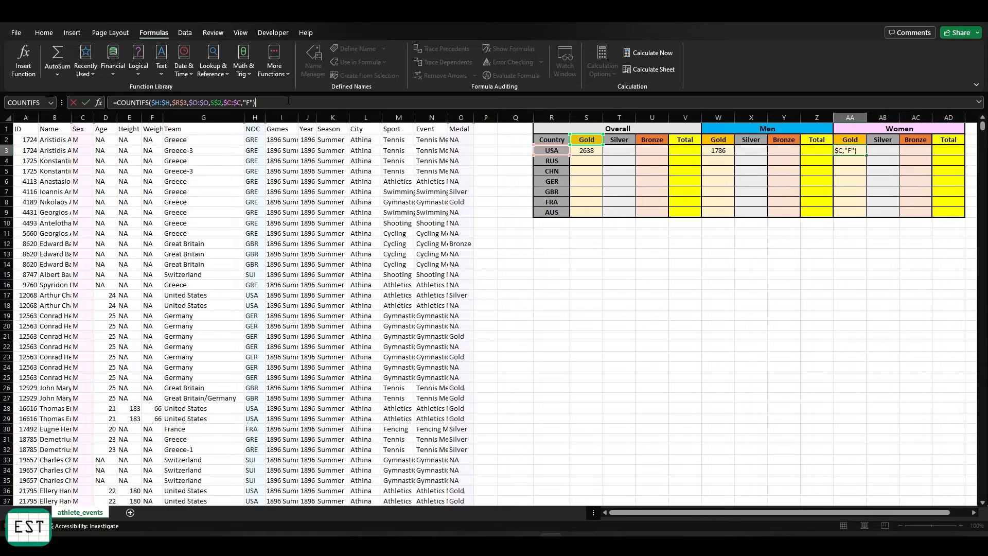
key("Return")
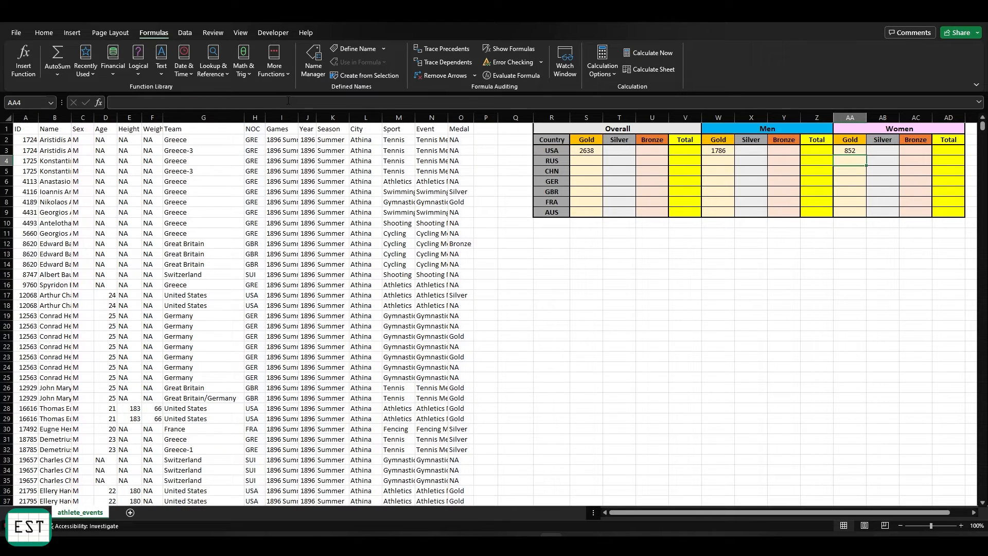
- Select the USA Women Gold and Men Gold cells together to check their sum against the Overall Gold count
left_click(859, 151)
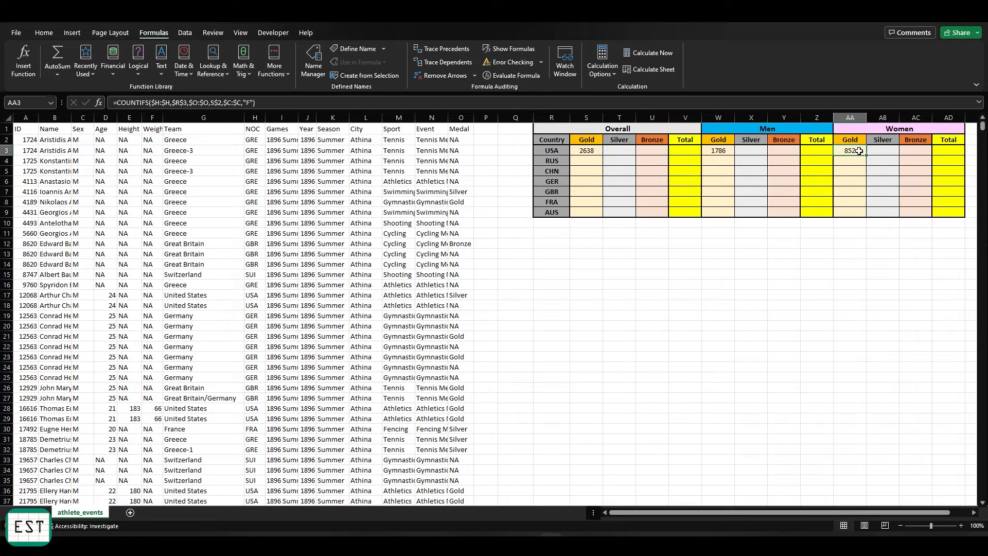
left_click(721, 151, "ctrl")
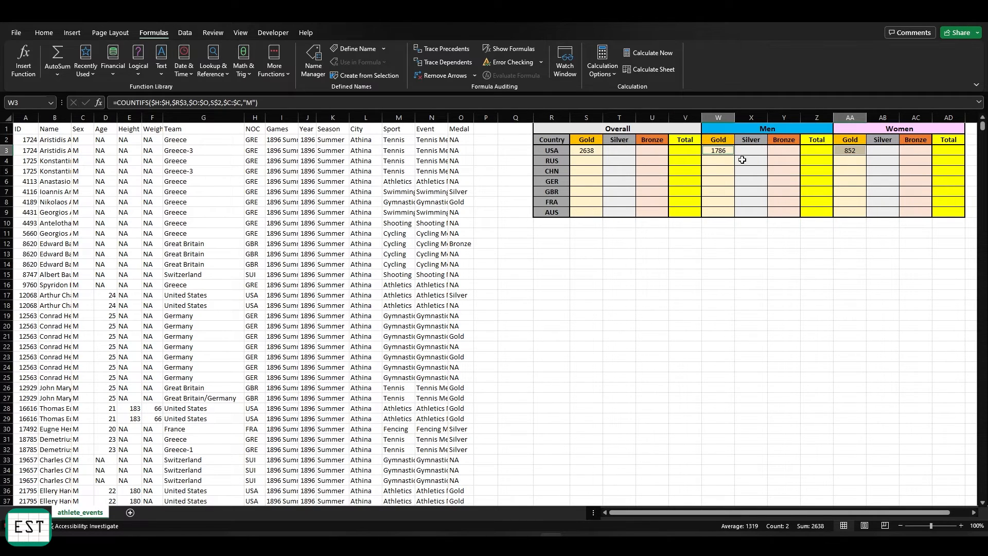